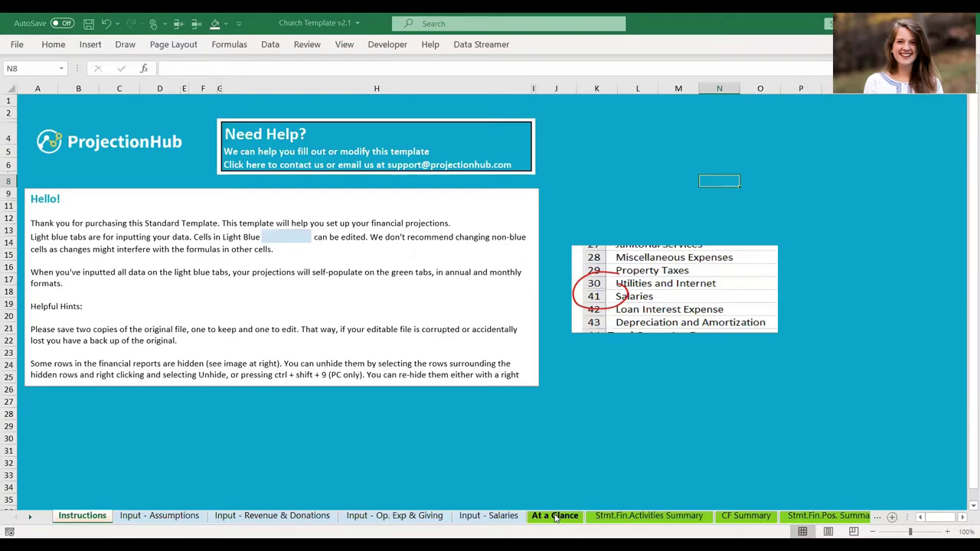
Switch to the Input - Assumptions sheet holding the fixed assets and financing inputs.
left_click(143, 518)
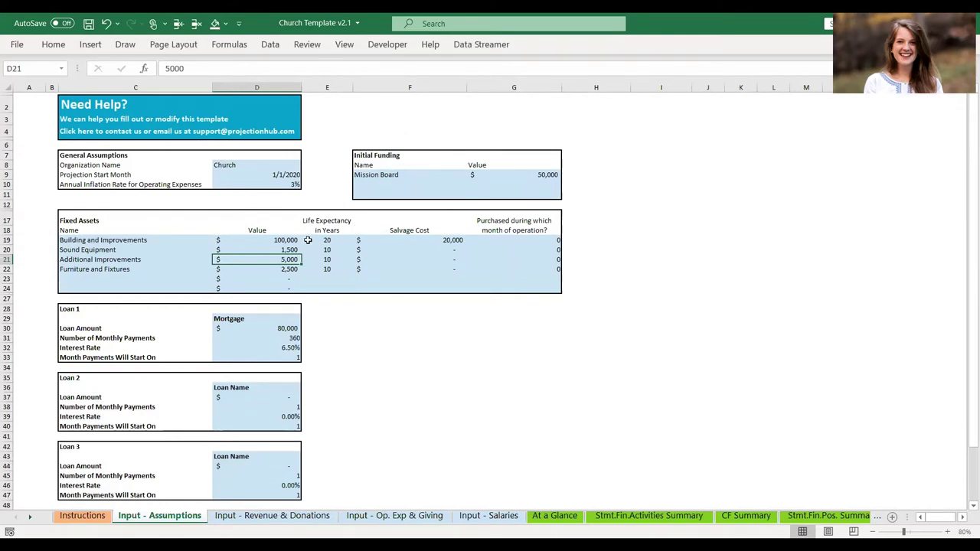
key("Left")
key("Down")
key("Right")
key("Down")
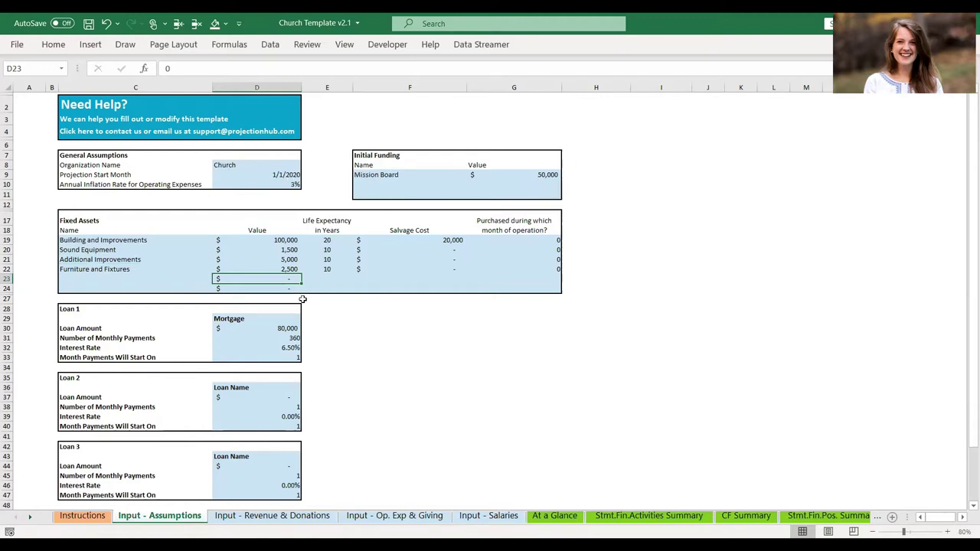
scroll(357, 269, "down", 2)
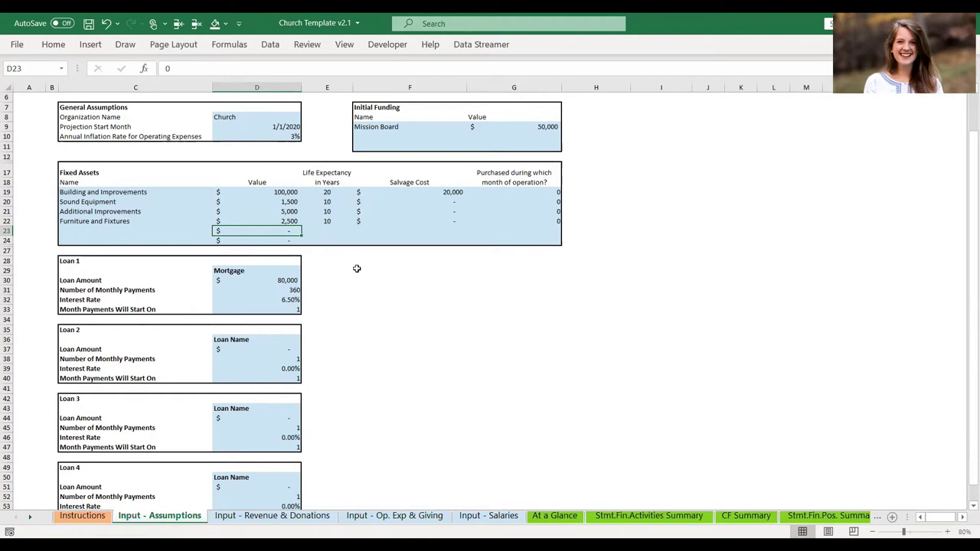
scroll(357, 269, "down", 2)
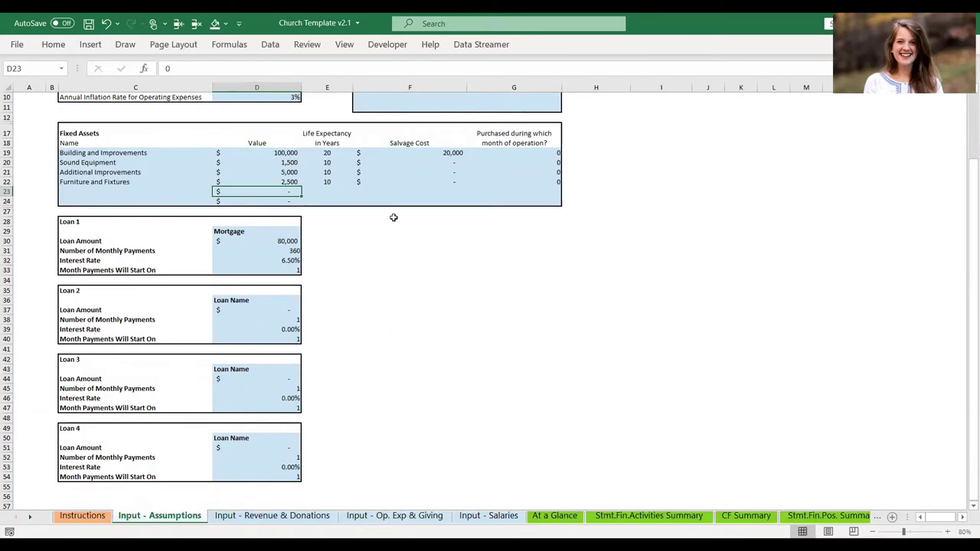
scroll(394, 217, "up", 3)
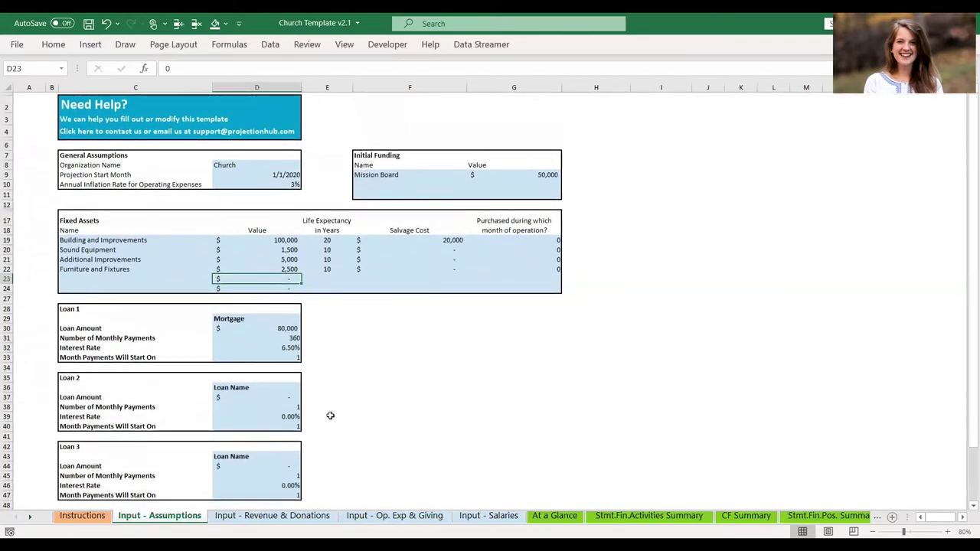
left_click(298, 515)
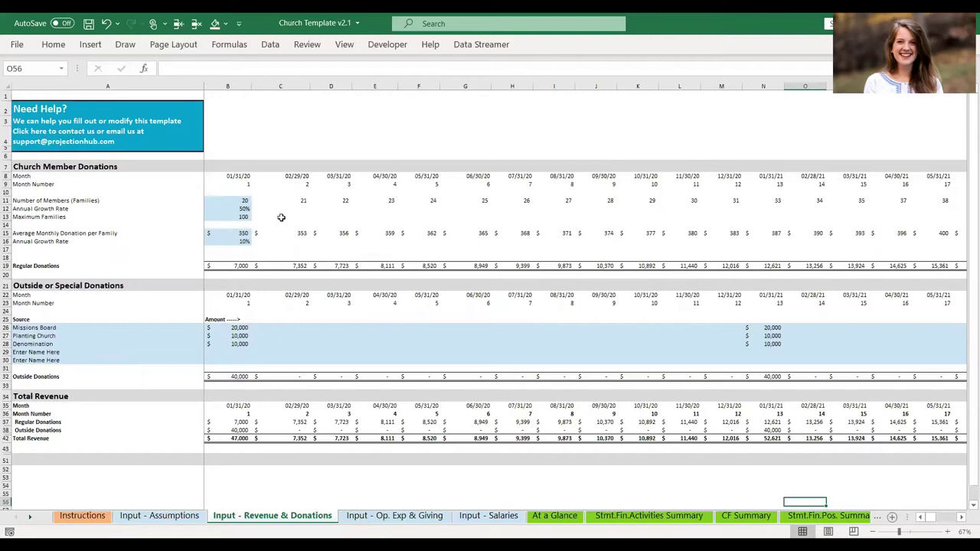
Scroll right through the monthly donation projection columns and back, then down the revenue sheet.
scroll(344, 249, "right", 6)
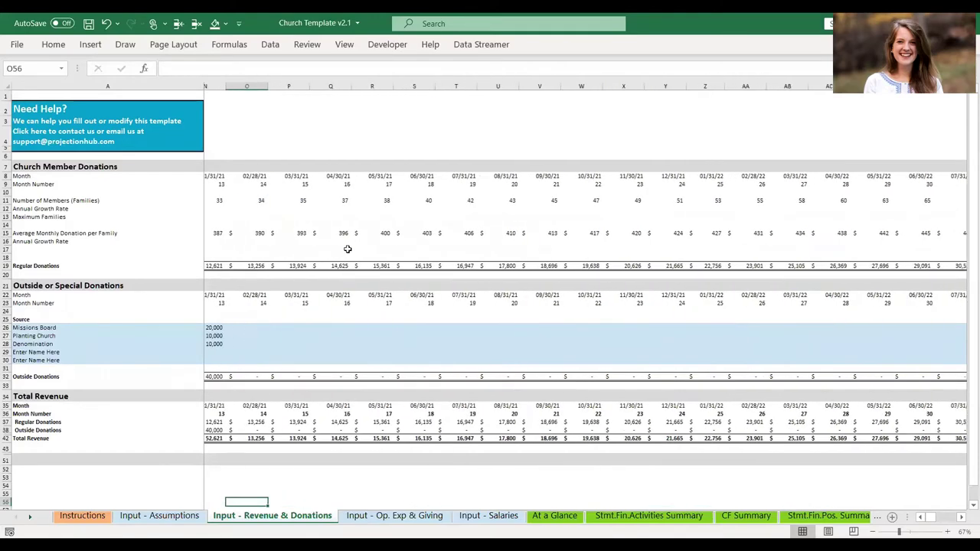
scroll(346, 248, "right", 6)
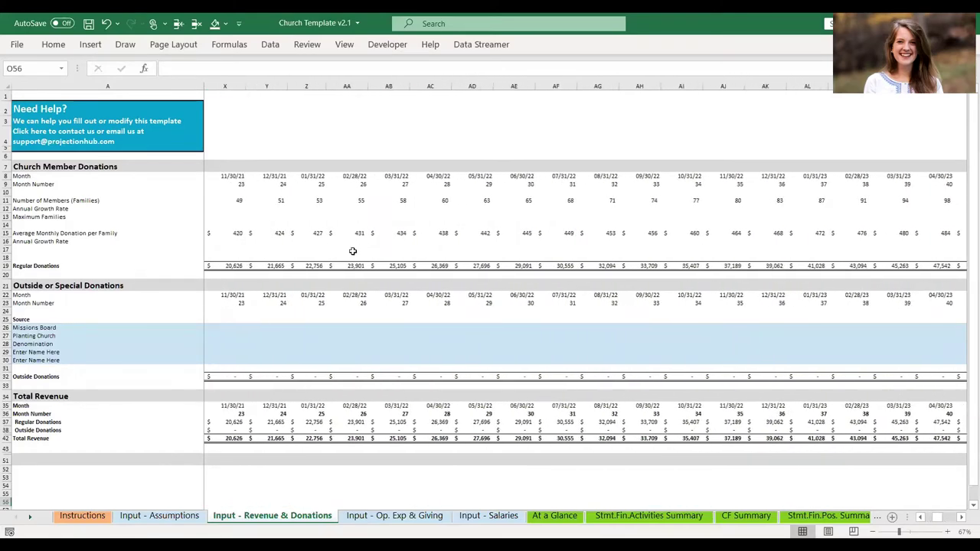
scroll(352, 251, "right", 10)
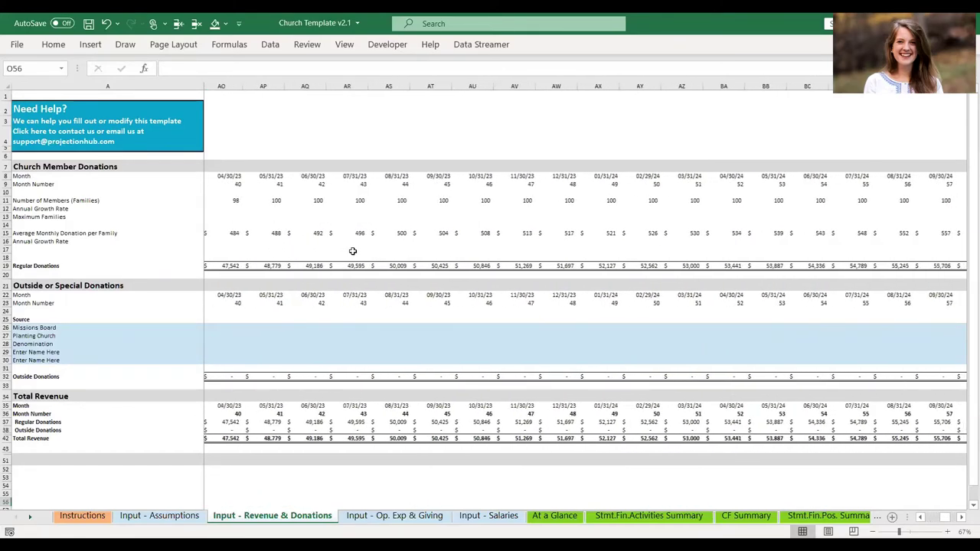
scroll(352, 251, "right", 1)
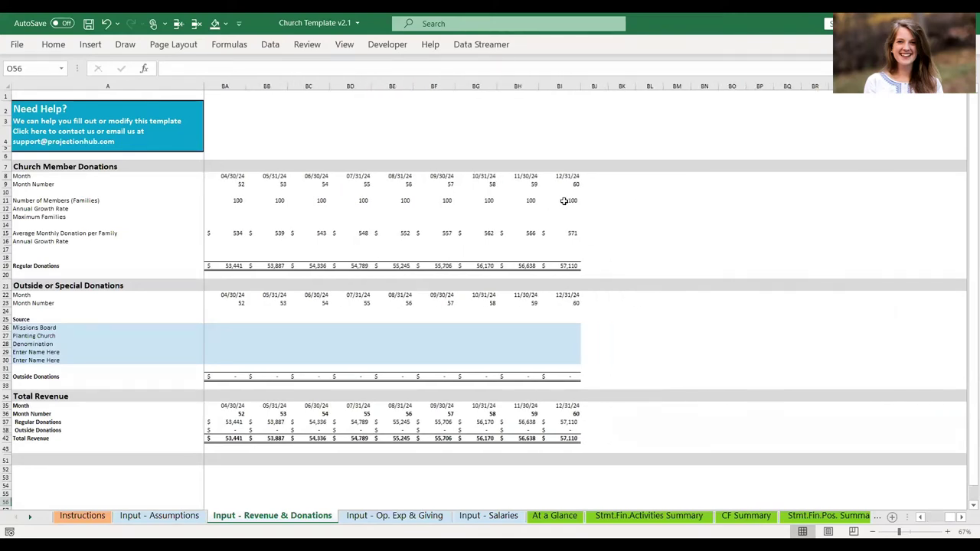
scroll(564, 200, "left", 9)
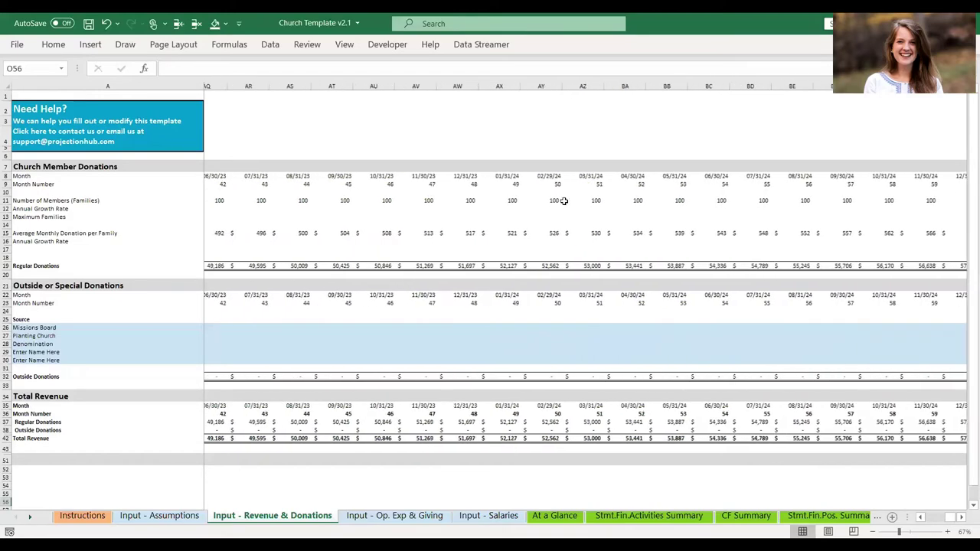
scroll(564, 201, "left", 10)
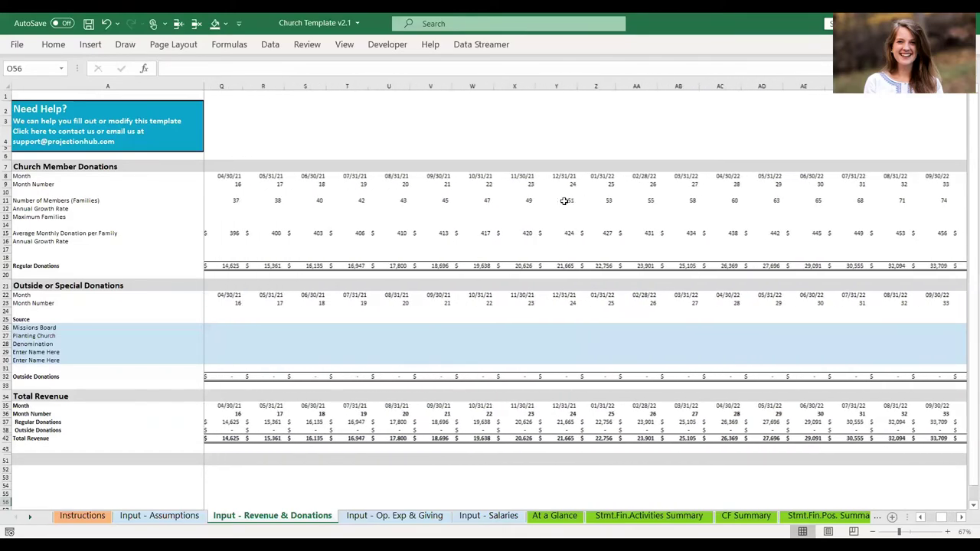
scroll(564, 201, "left", 2)
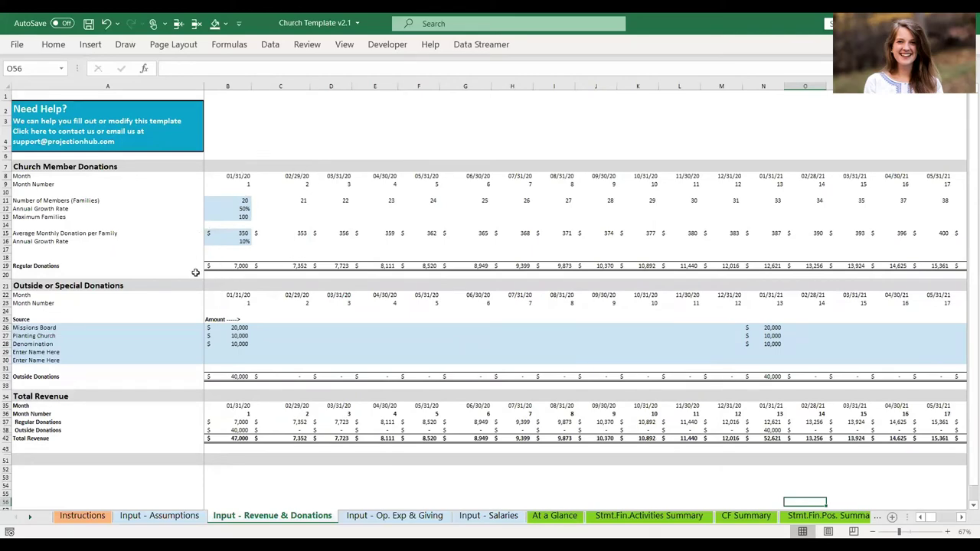
scroll(195, 273, "down", 1)
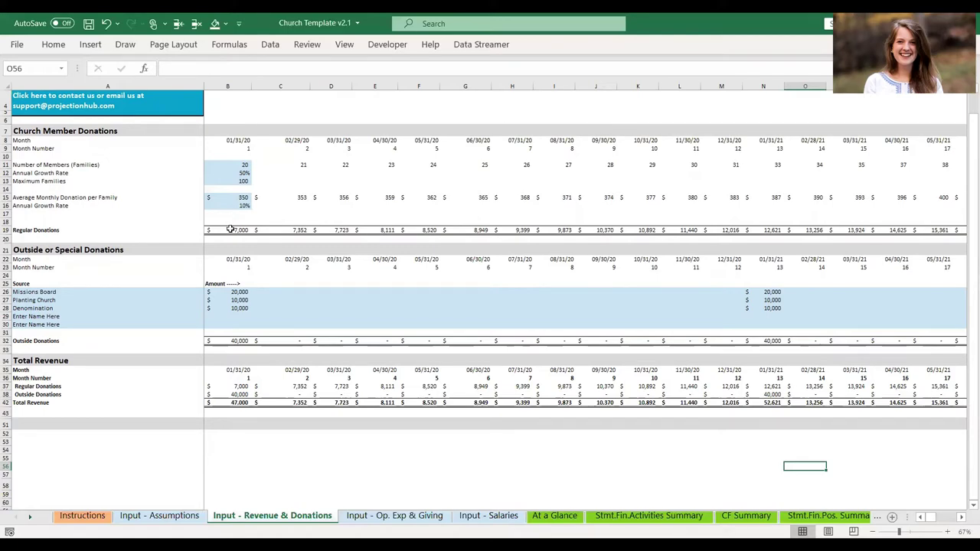
scroll(249, 280, "down", 2)
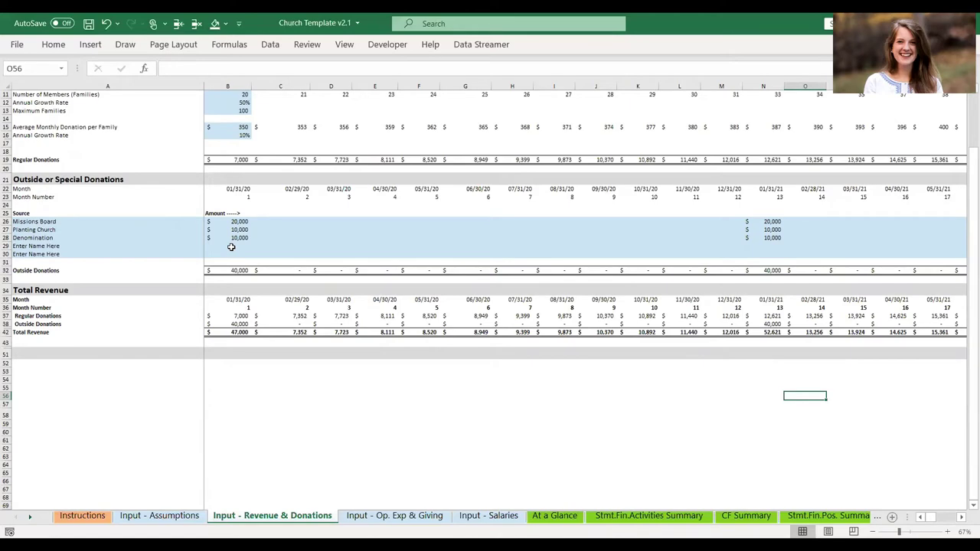
scroll(337, 244, "right", 2)
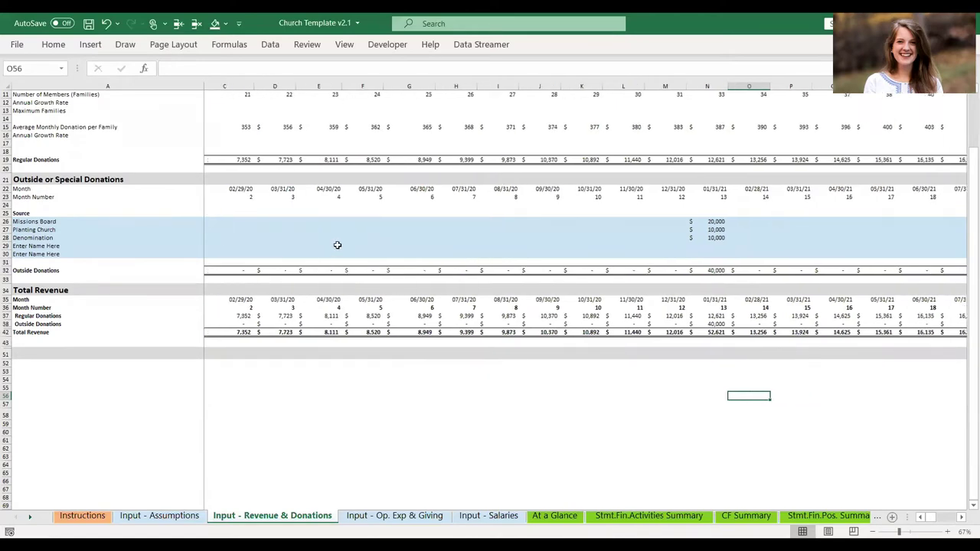
scroll(337, 244, "left", 1)
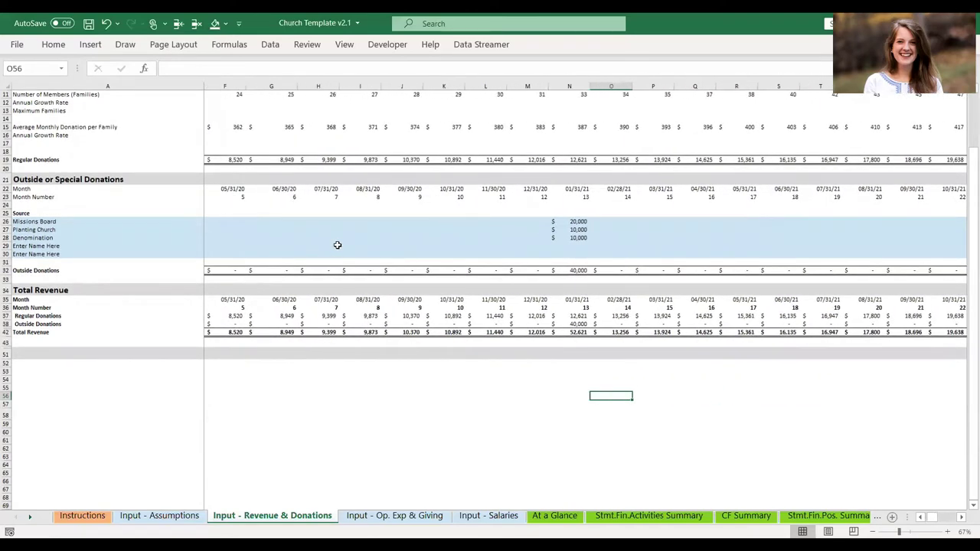
scroll(336, 244, "left", 1)
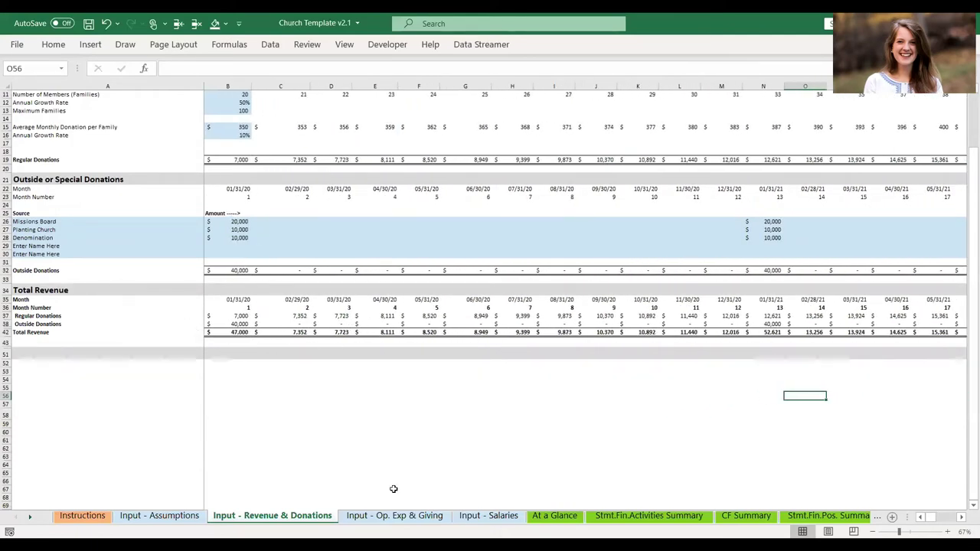
left_click(395, 516)
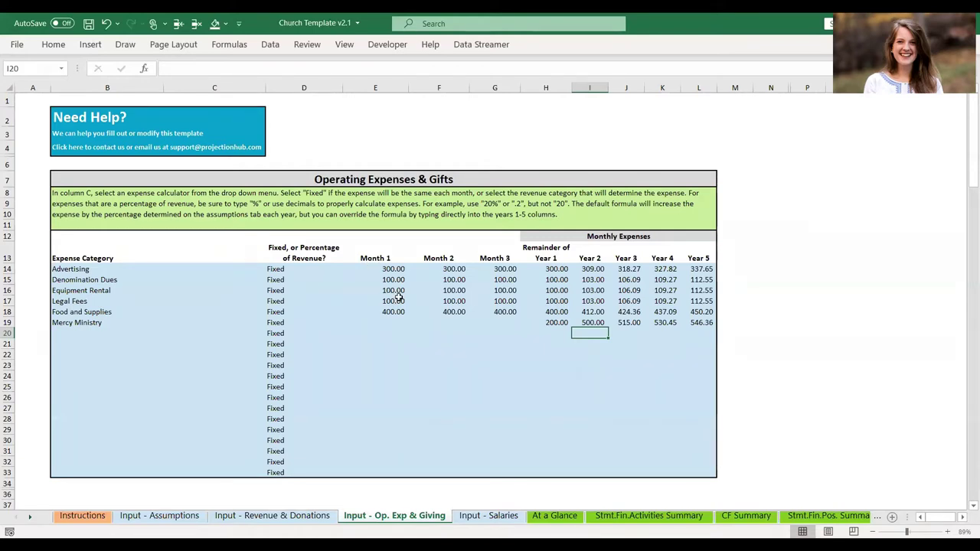
Step through the Mercy Ministry row's 200 Year 1 and 500 Year 2 amounts, ending at D19.
key("Left")
key("Left")
key("Left")
key("Left")
key("Left")
key("Left")
key("Left")
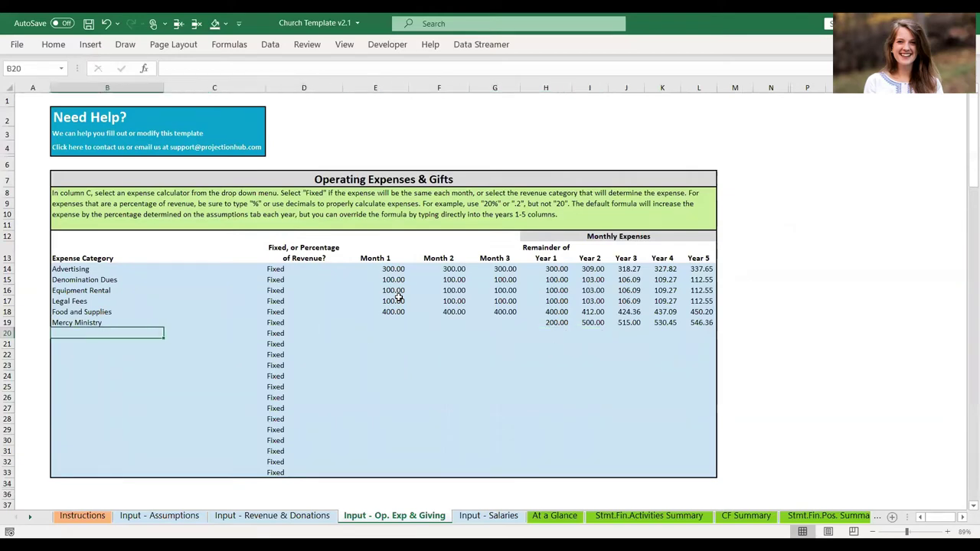
key("Right")
key("Right")
key("Right")
key("Right")
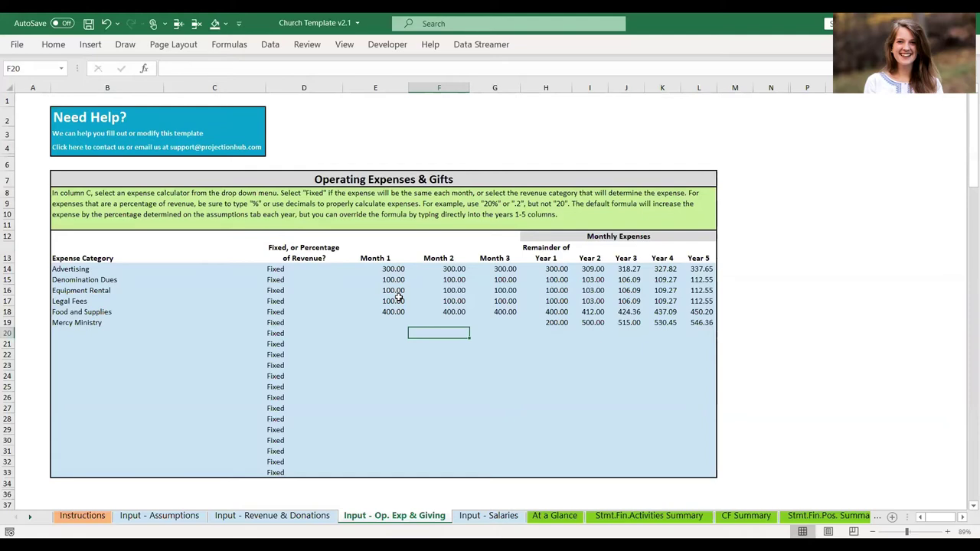
key("Right")
key("Right")
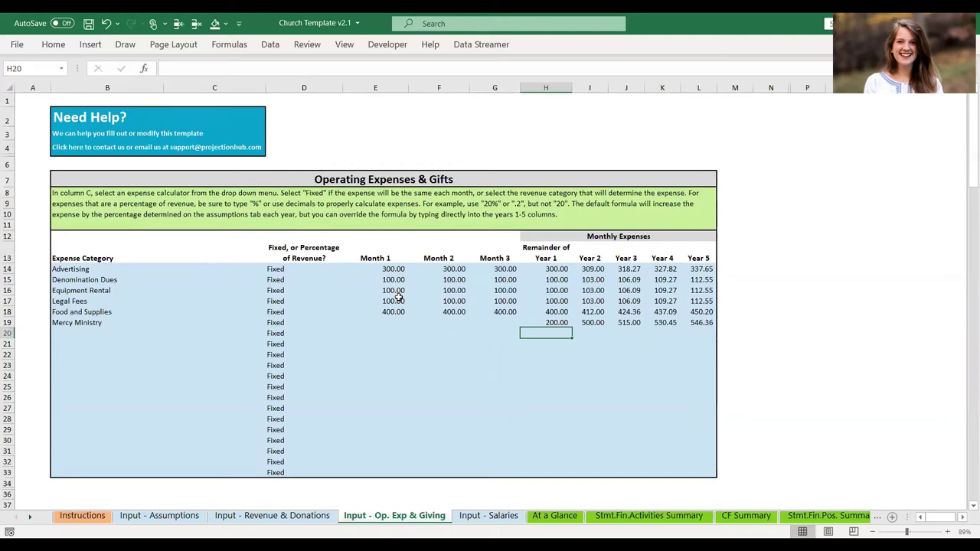
key("Up")
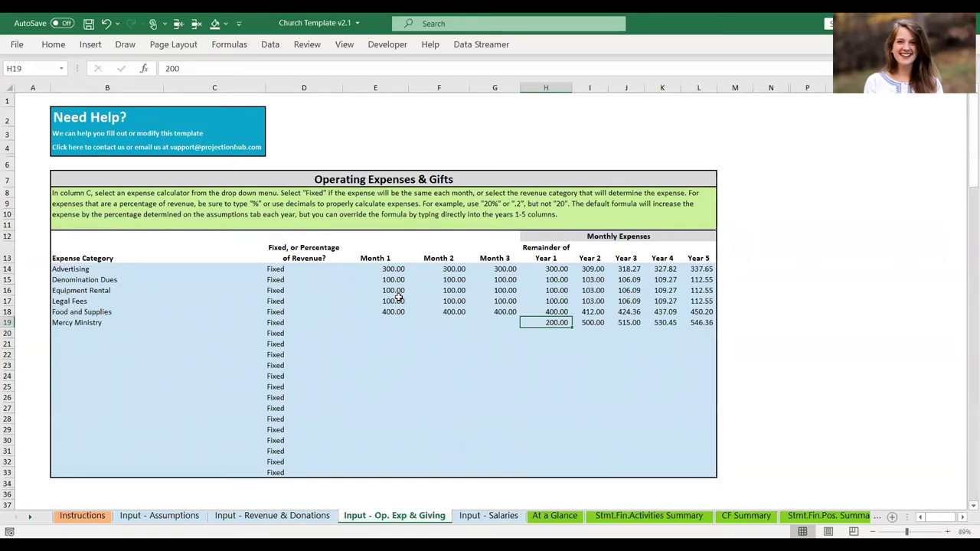
key("Right")
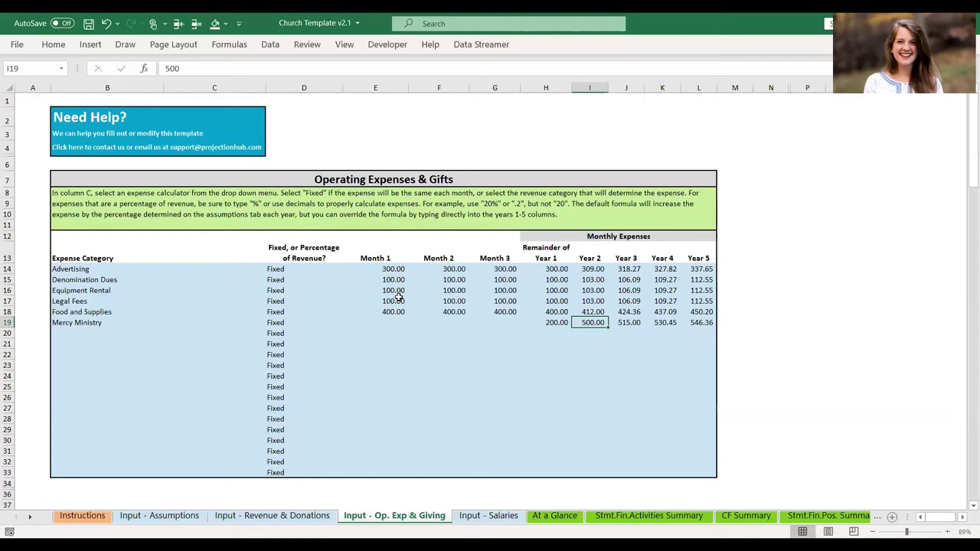
key("Left")
key("Left")
key("Left")
key("Left")
key("Left")
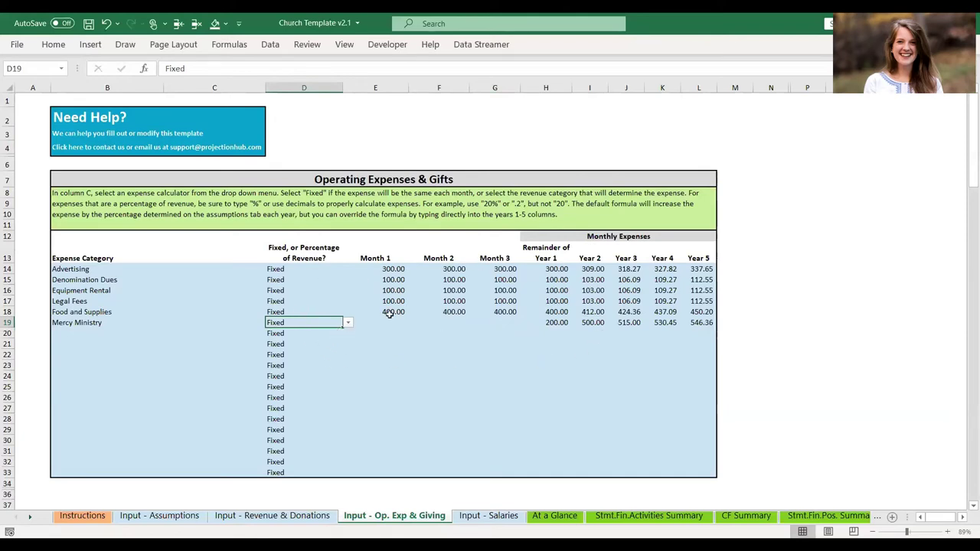
left_click(348, 323)
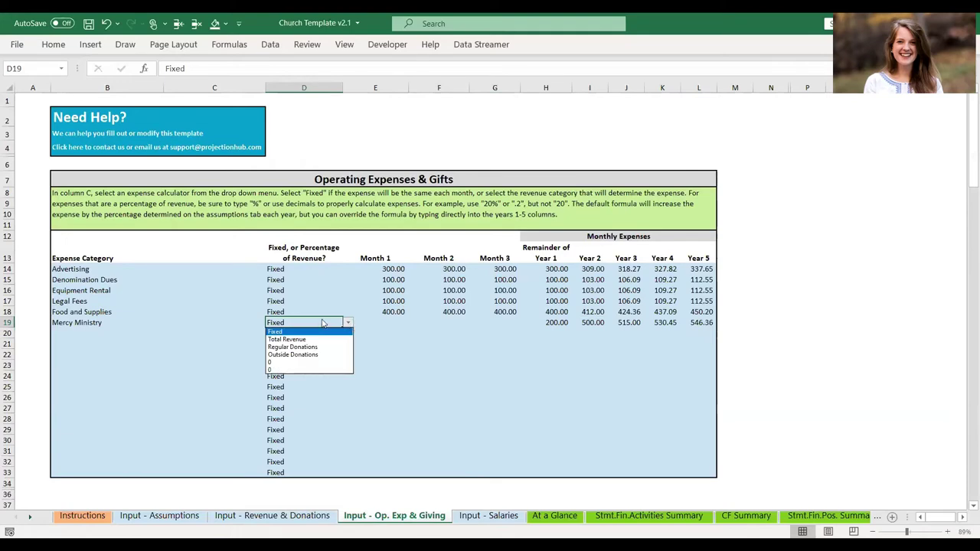
left_click(323, 322)
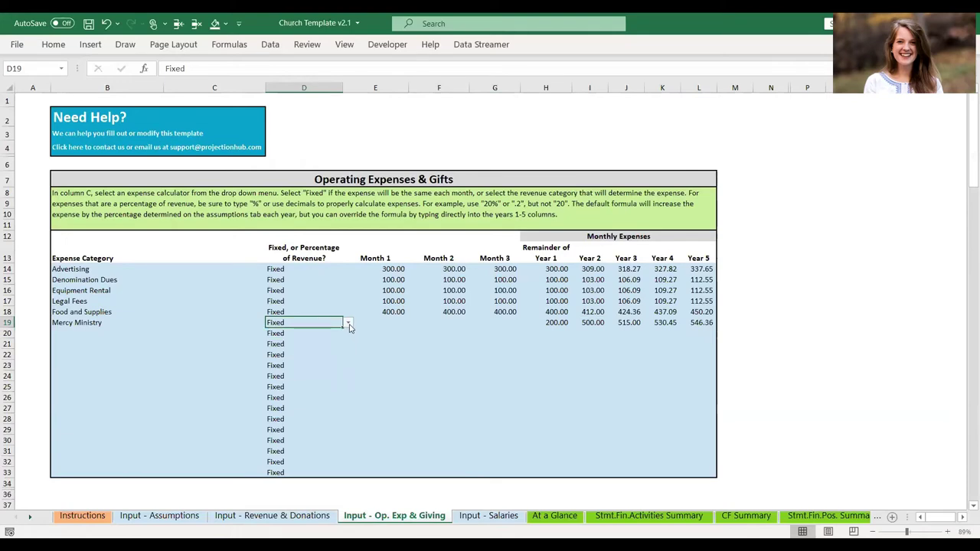
left_click(348, 325)
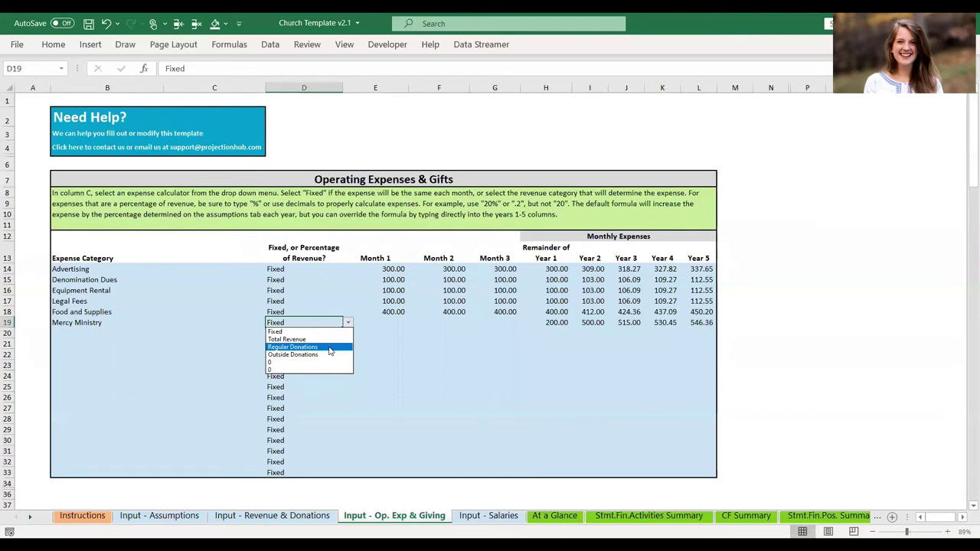
left_click(330, 348)
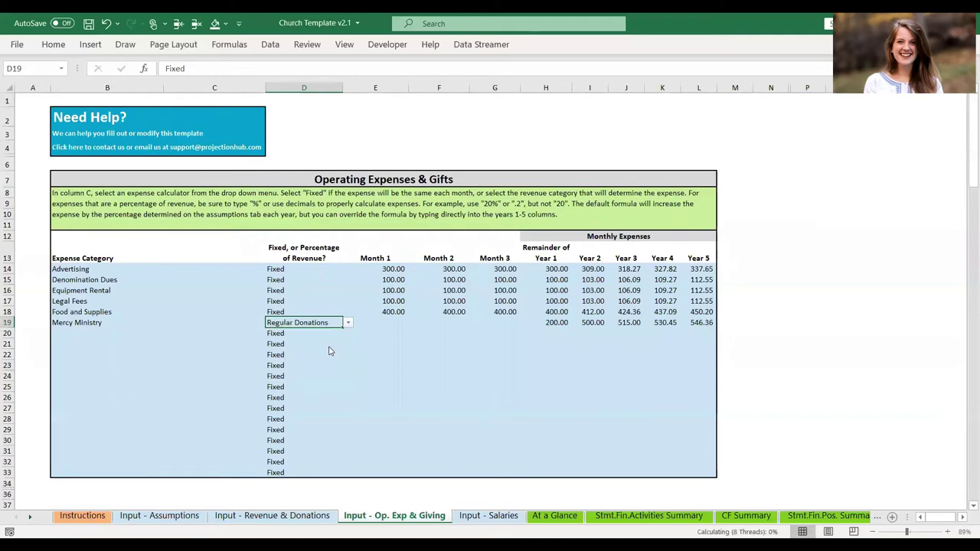
left_click(367, 320)
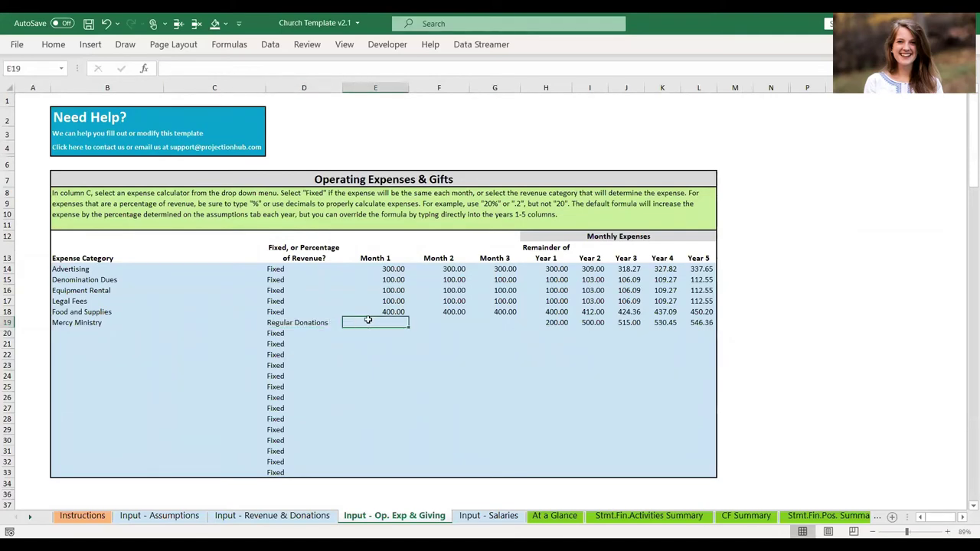
type(".02")
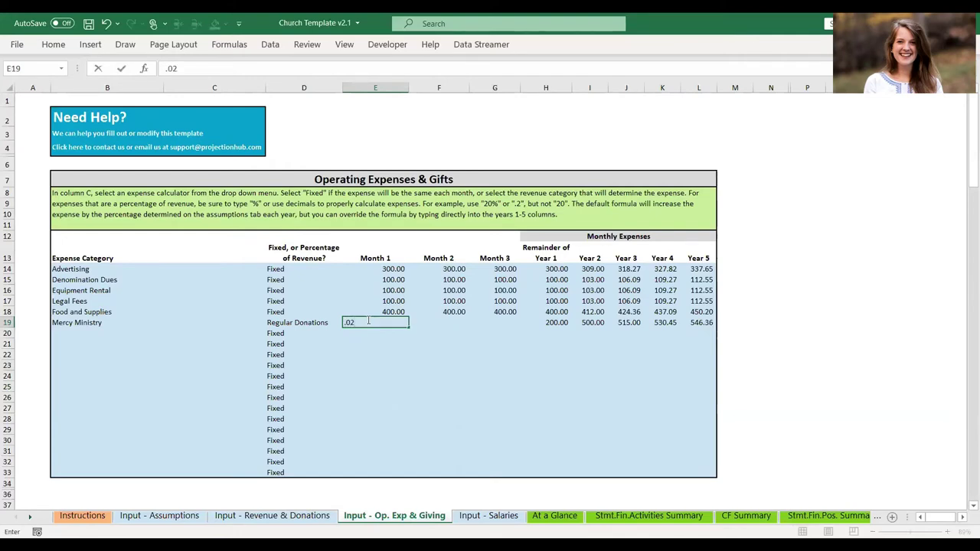
key("Return")
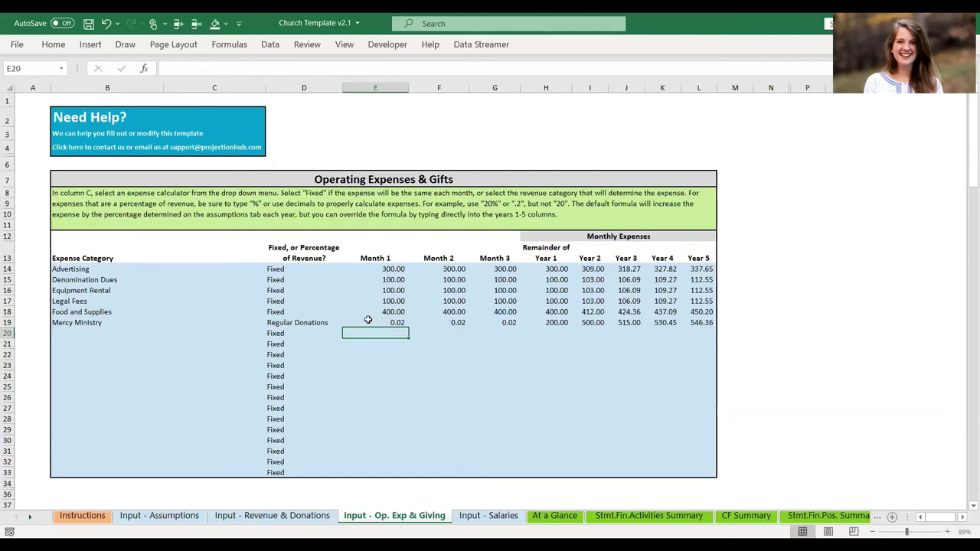
left_click(368, 320)
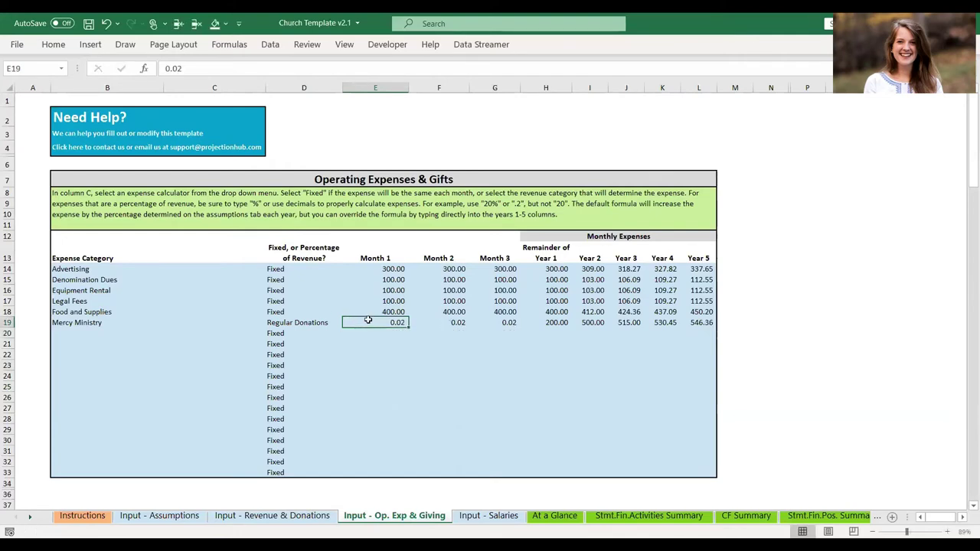
key("Left")
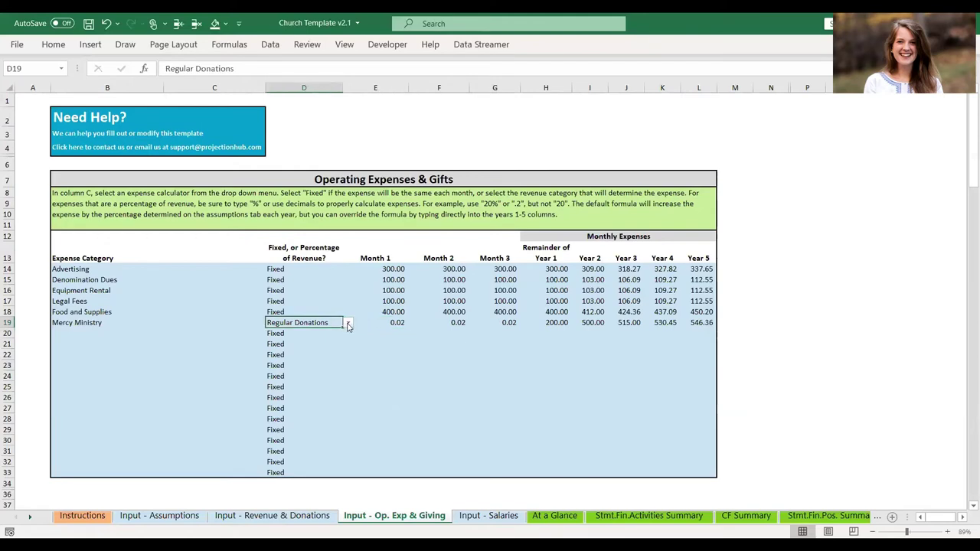
left_click(348, 325)
left_click(306, 331)
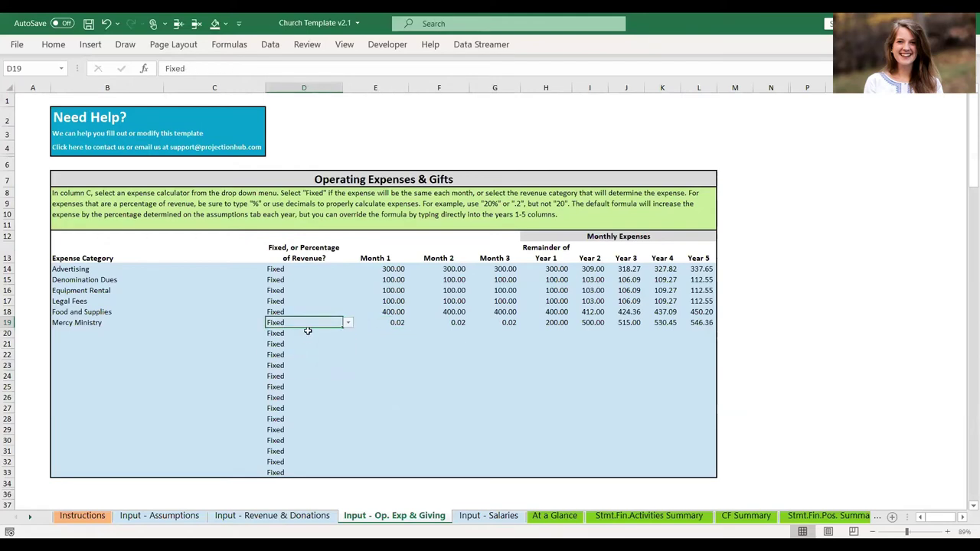
left_click(396, 322)
left_click_drag(396, 322, 505, 324)
key("Delete")
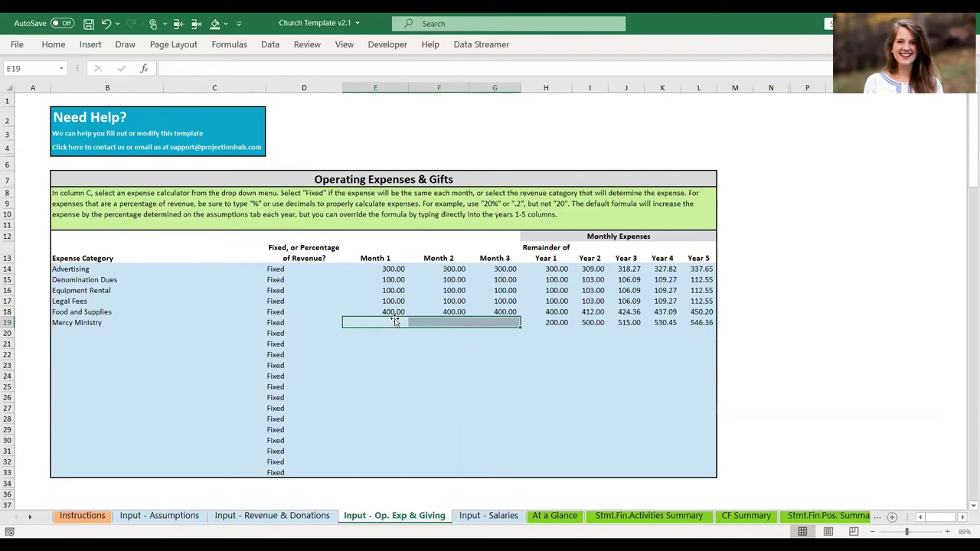
Bring up the Input - Salaries sheet and check the Worship Leader row's month, raise and count.
left_click(490, 516)
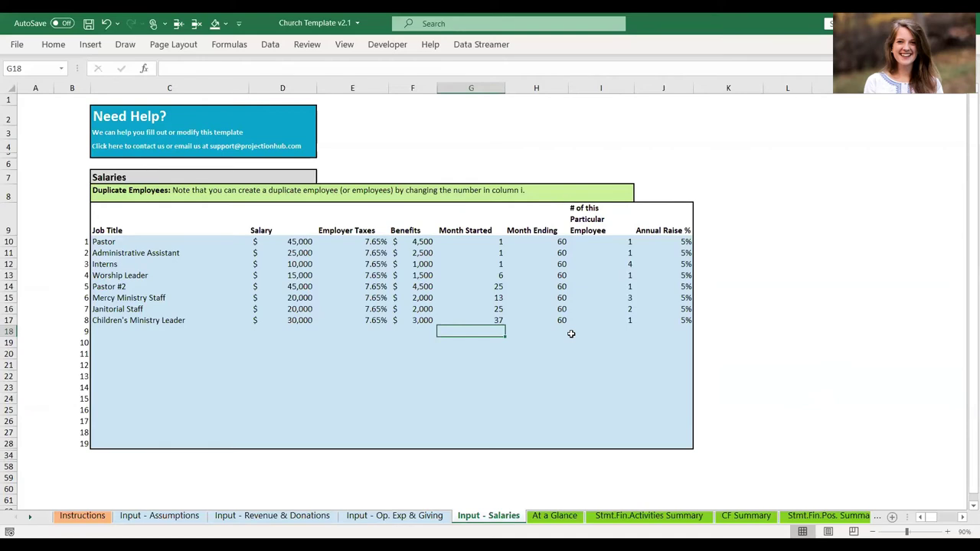
left_click(563, 275)
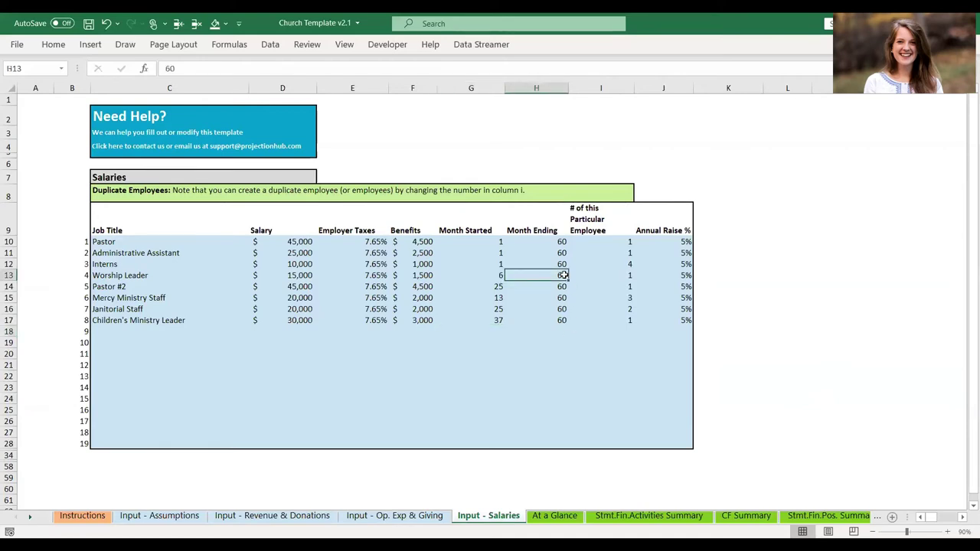
key("Right")
key("Right")
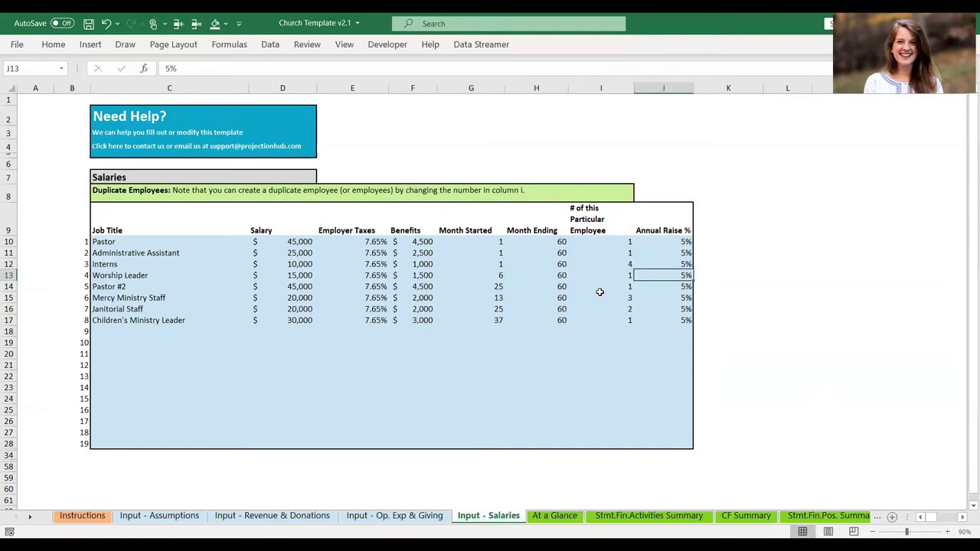
key("Left")
key("Up")
key("Down")
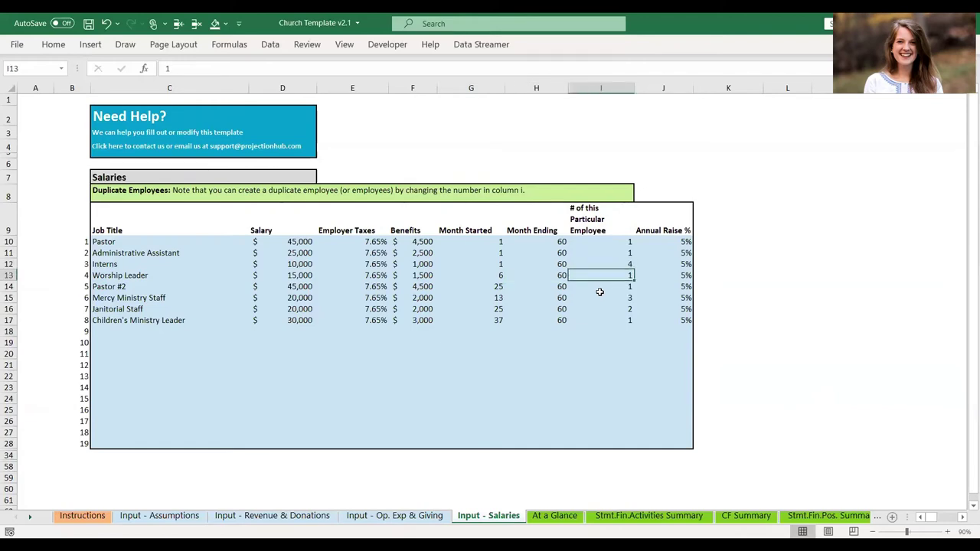
Check the Mercy Ministry and Interns rows, confirming 4 interns at a 10,000 salary.
key("Down")
key("Down")
key("Up")
key("Up")
key("Up")
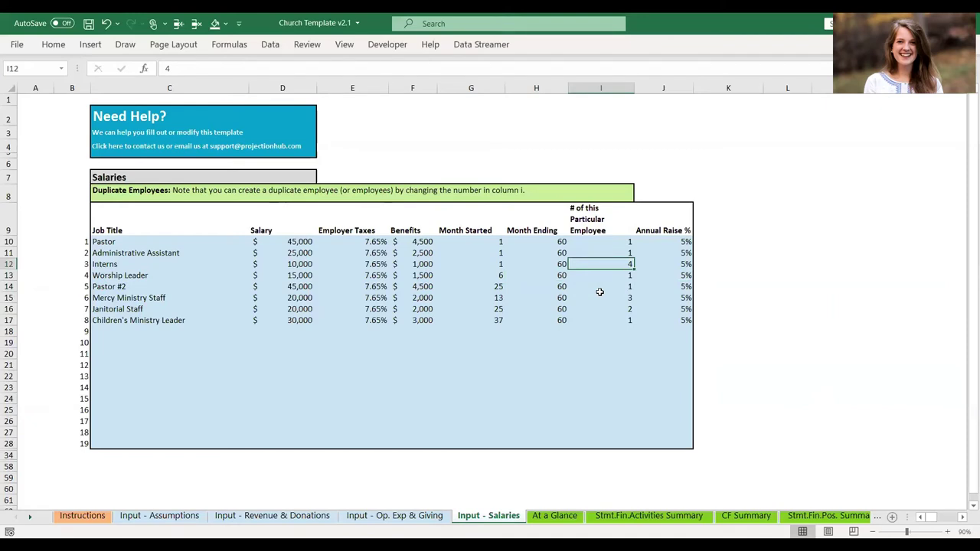
key("Left")
key("Left")
key("Left")
key("Left")
key("Left")
key("Left")
key("Left")
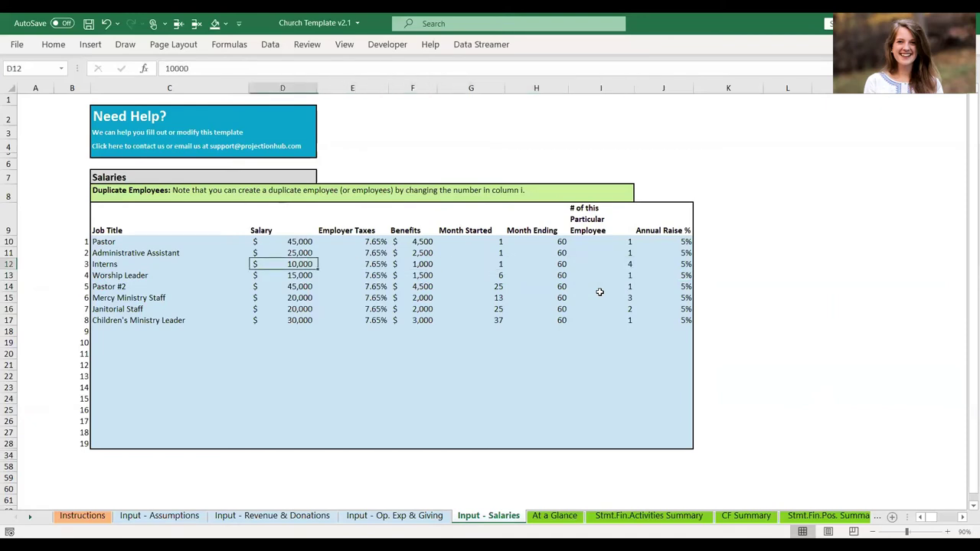
key("Right")
key("Right")
key("Right")
key("Right")
key("Right")
key("Right")
key("Right")
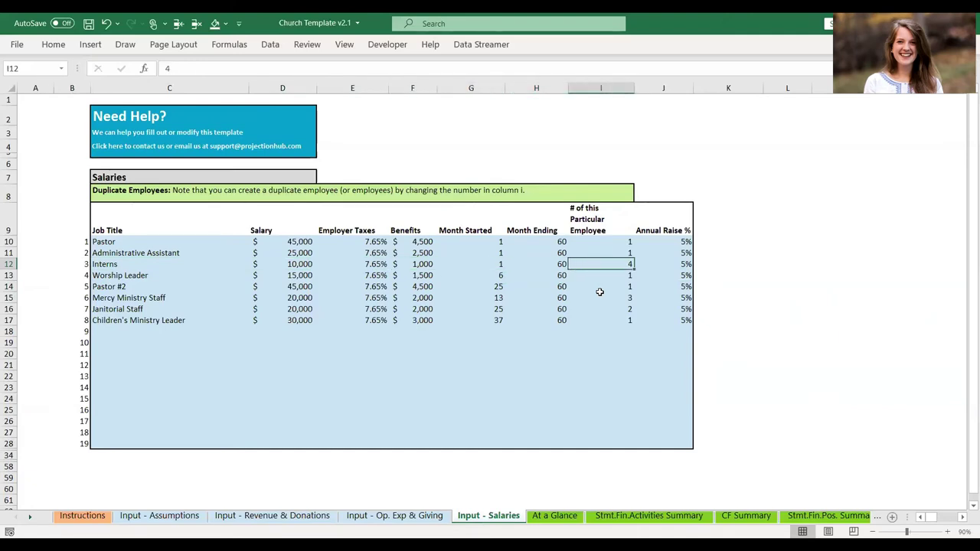
scroll(673, 338, "down", 2)
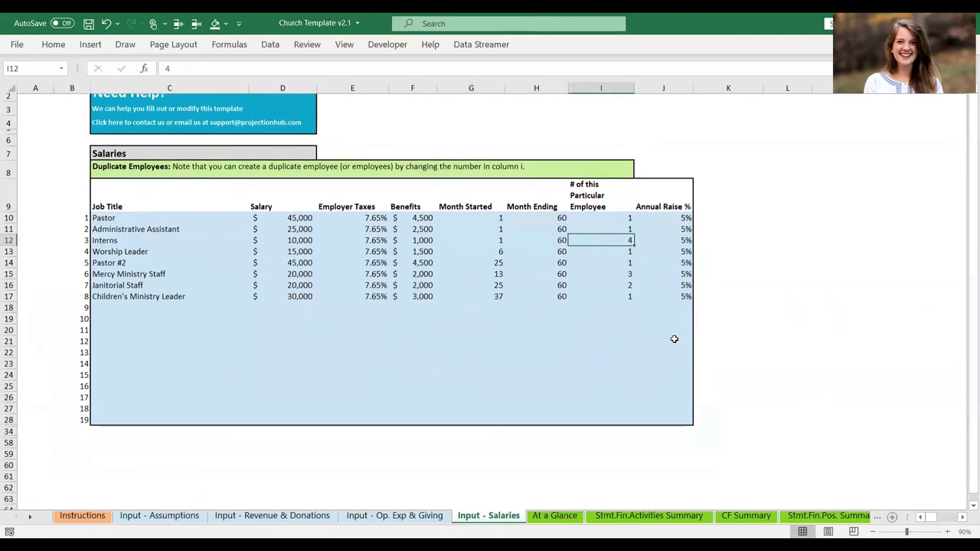
scroll(673, 338, "up", 1)
scroll(673, 338, "up", 1)
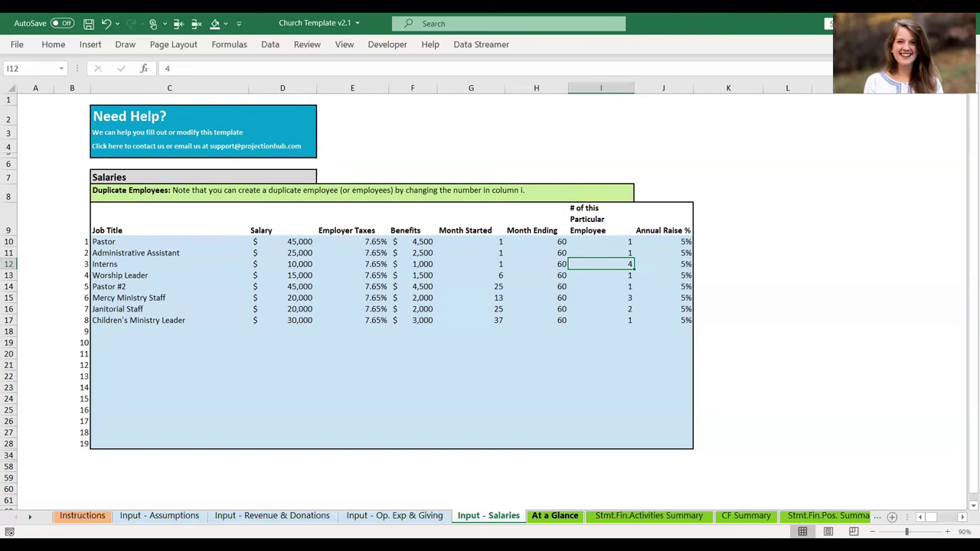
Look over the charts on the At a Glance sheet.
left_click(554, 515)
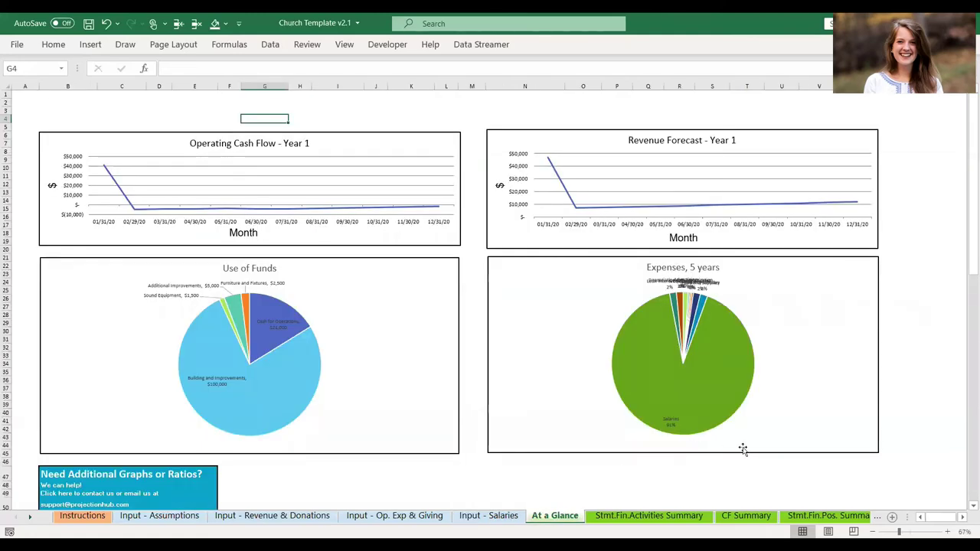
scroll(742, 447, "down", 3)
scroll(742, 448, "up", 3)
Scroll through the five-year Stmt.Fin.Activities Summary sheet.
left_click(649, 516)
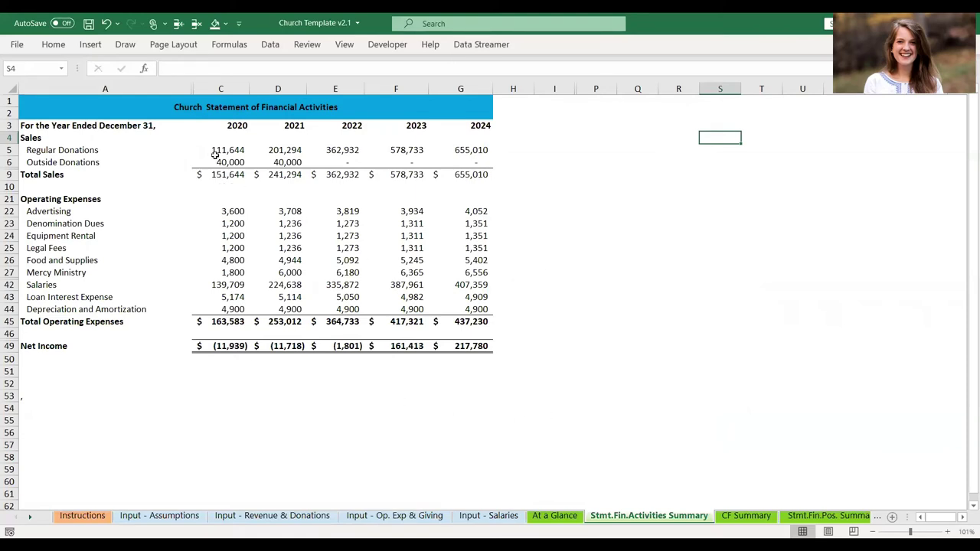
scroll(250, 244, "down", 2)
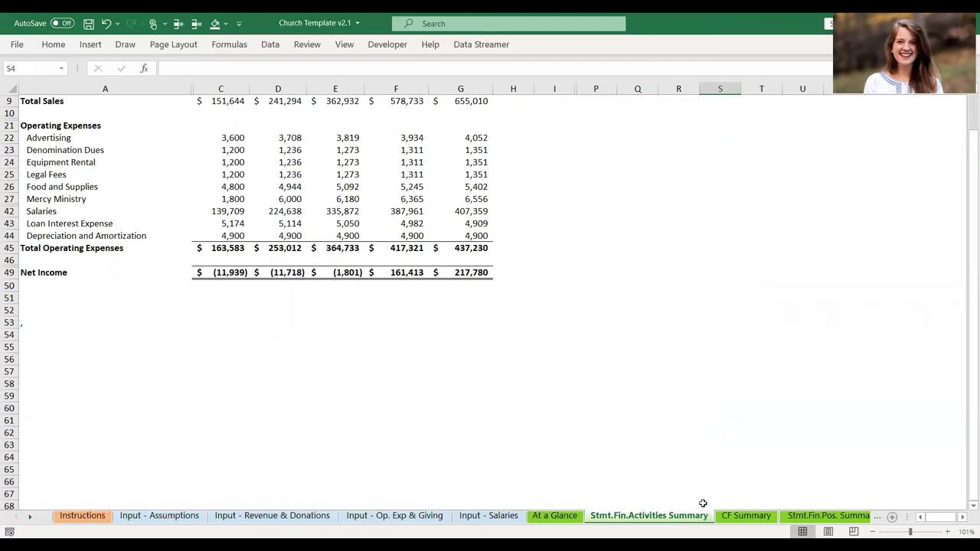
scroll(694, 421, "up", 1)
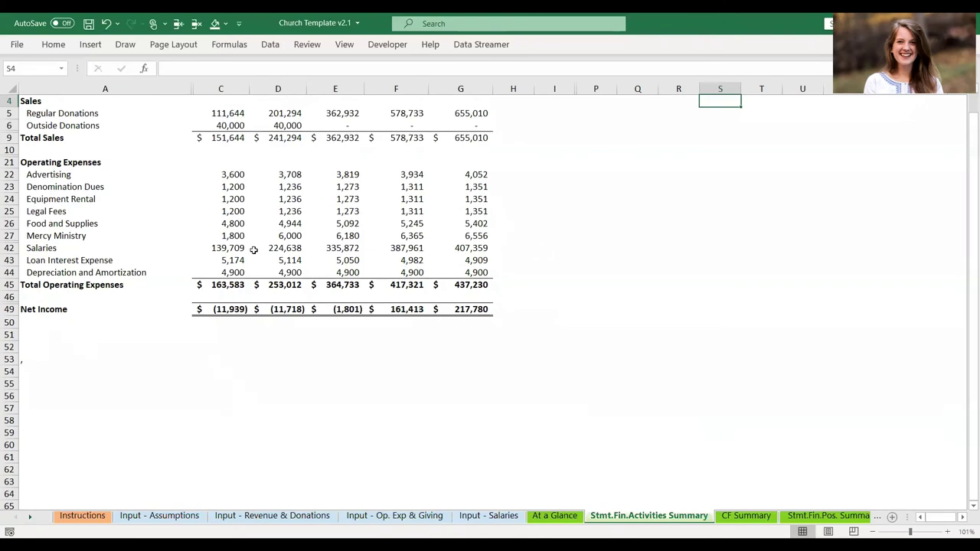
left_click(745, 515)
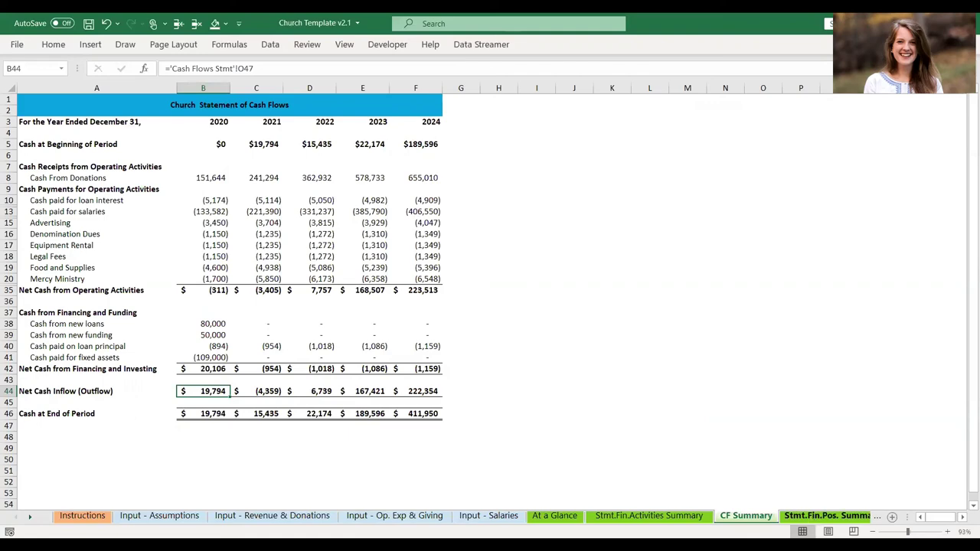
Move on from the CF Summary to the Stmt.Fin.Pos. Summary sheet.
left_click(826, 515)
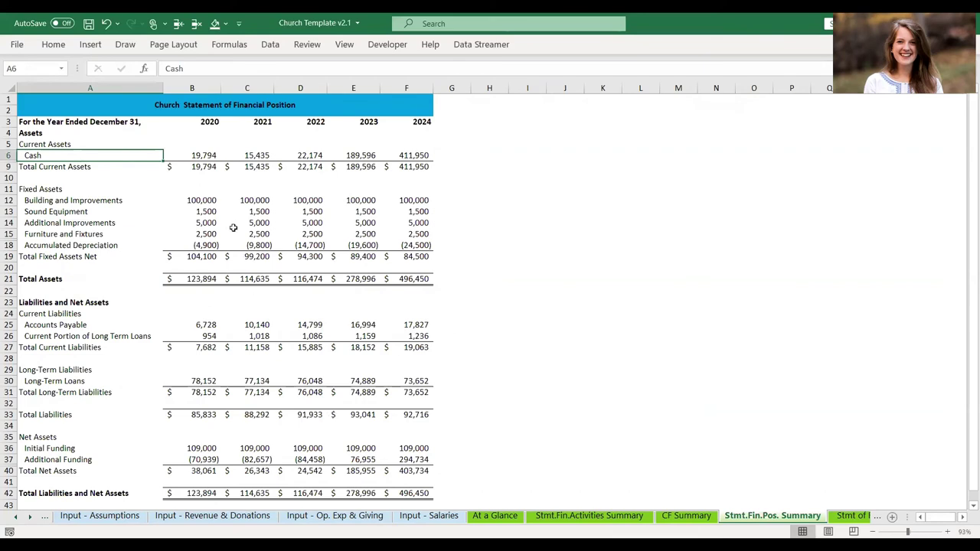
Scroll the Stmt.Fin.Pos. Summary to confirm liabilities and net assets equal $496,450 total assets.
scroll(255, 338, "down", 1)
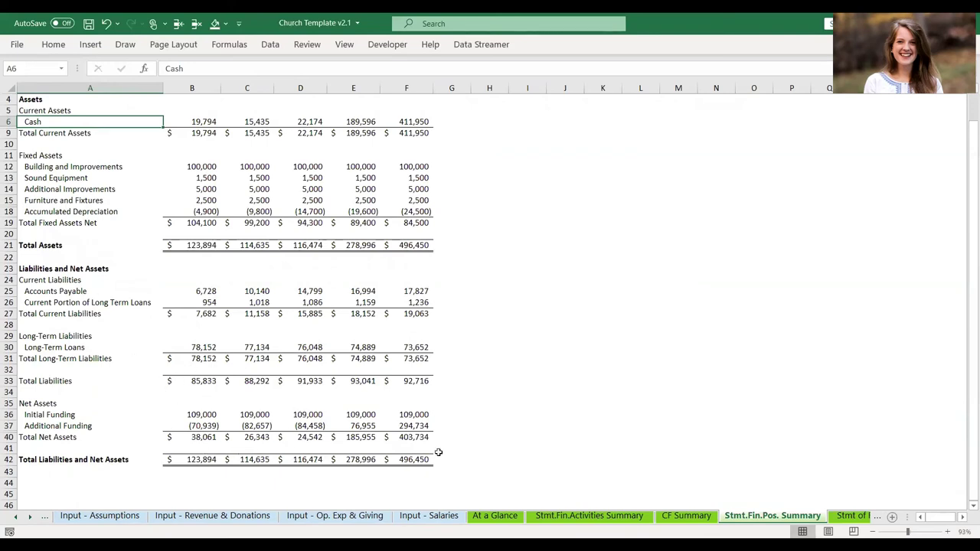
Scroll through Years 1–5 of the monthly Stmt of Financial Activities sheet.
left_click(841, 517)
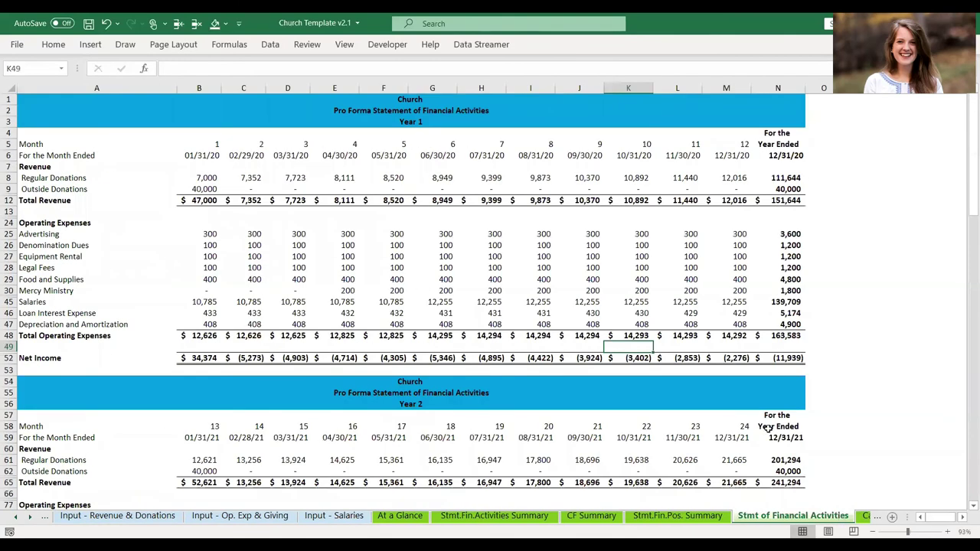
scroll(739, 329, "down", 7)
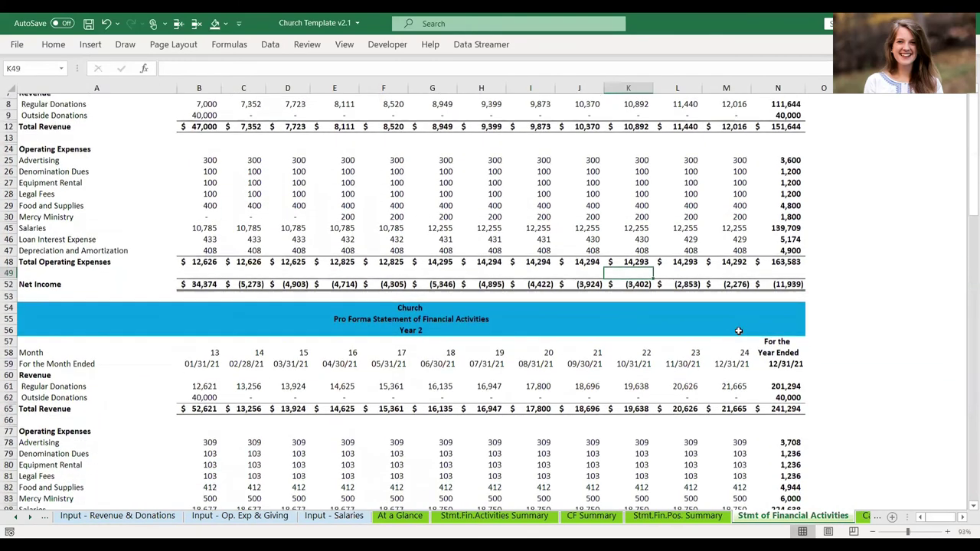
scroll(738, 329, "down", 6)
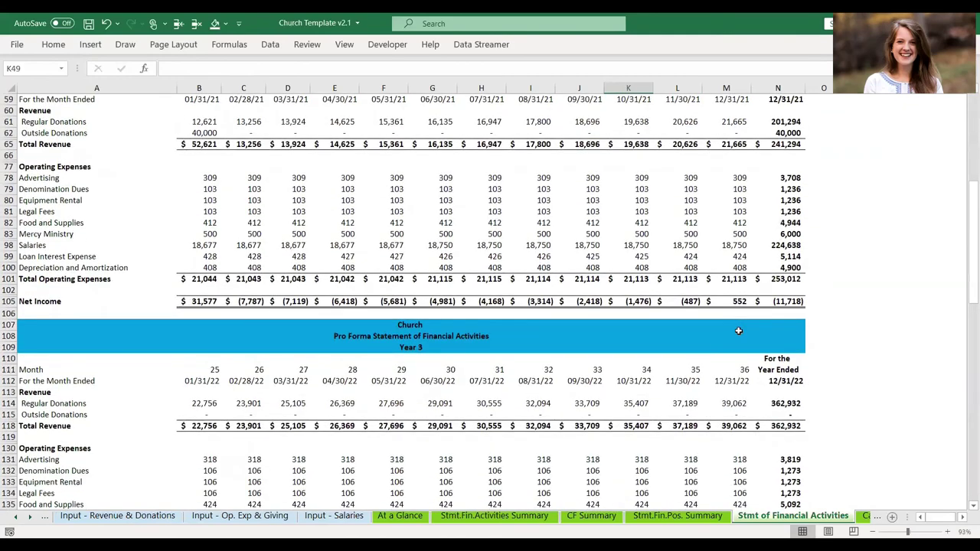
scroll(738, 331, "down", 6)
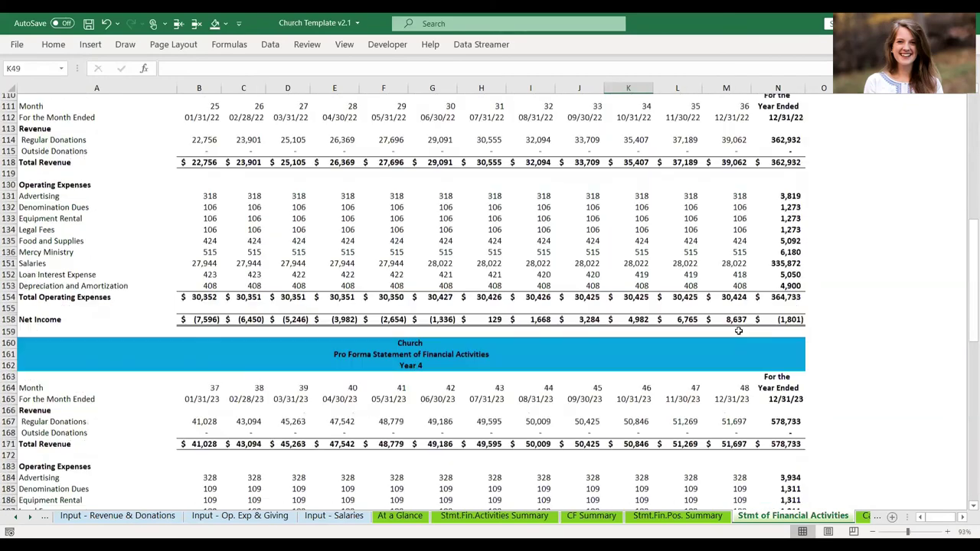
scroll(738, 331, "down", 3)
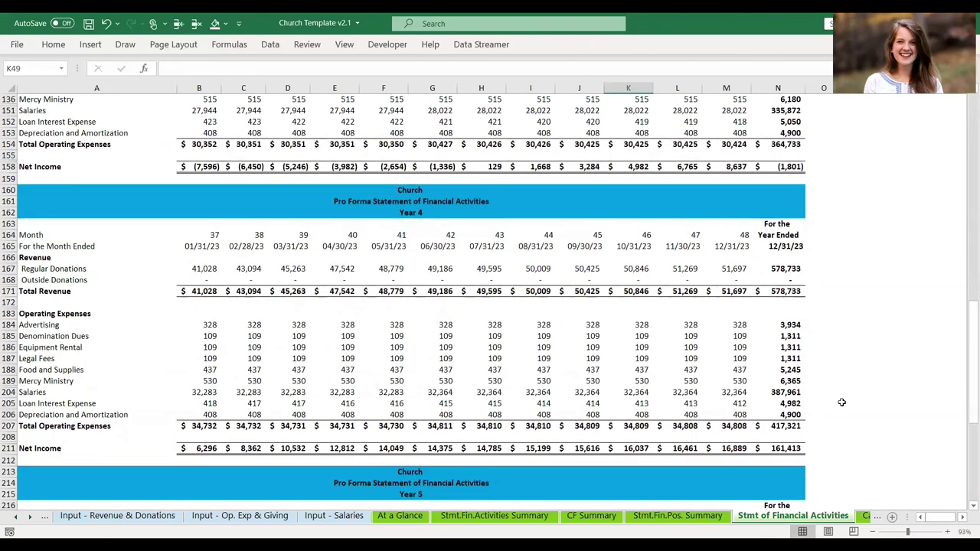
scroll(841, 401, "down", 5)
scroll(842, 402, "up", 6)
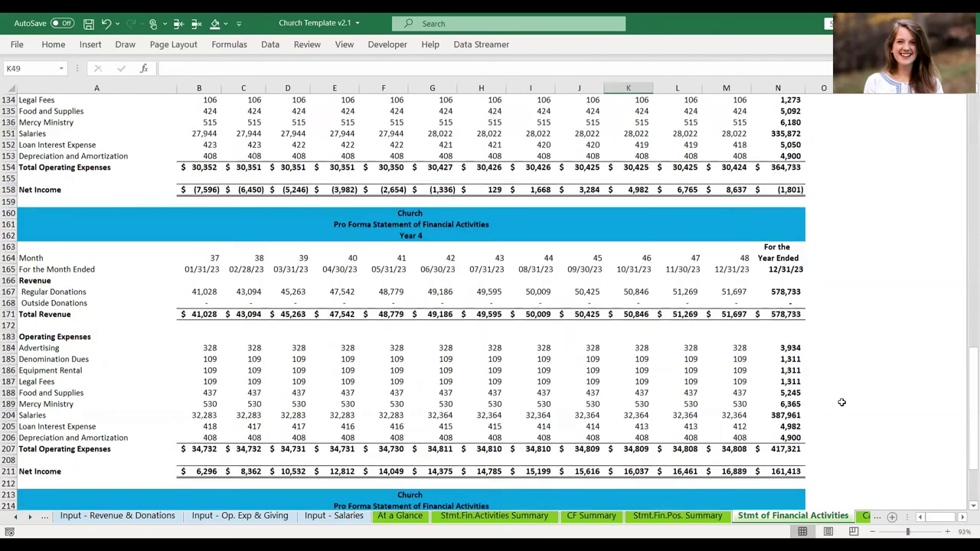
scroll(841, 402, "up", 20)
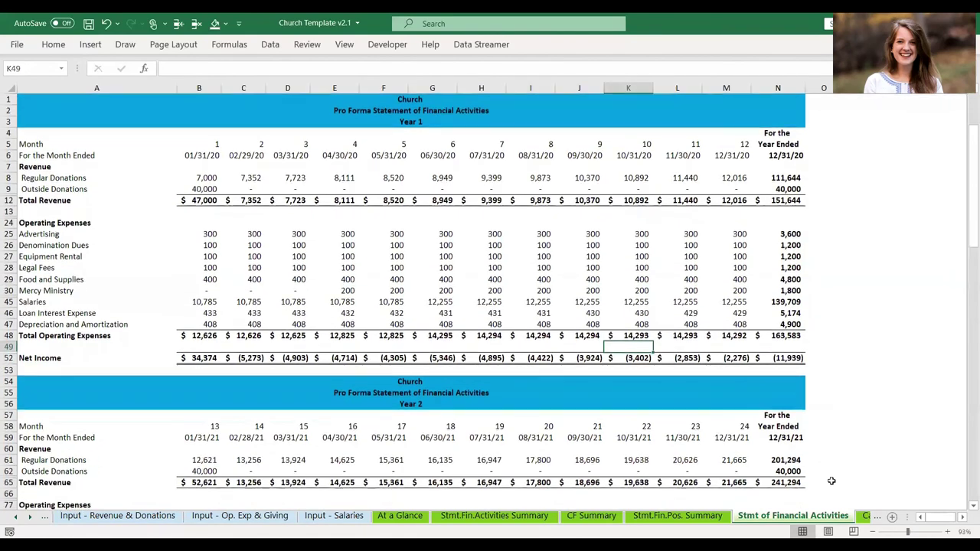
Glance at the Cash Flows and Financial Position statements, then return to Input - Assumptions.
left_click(865, 517)
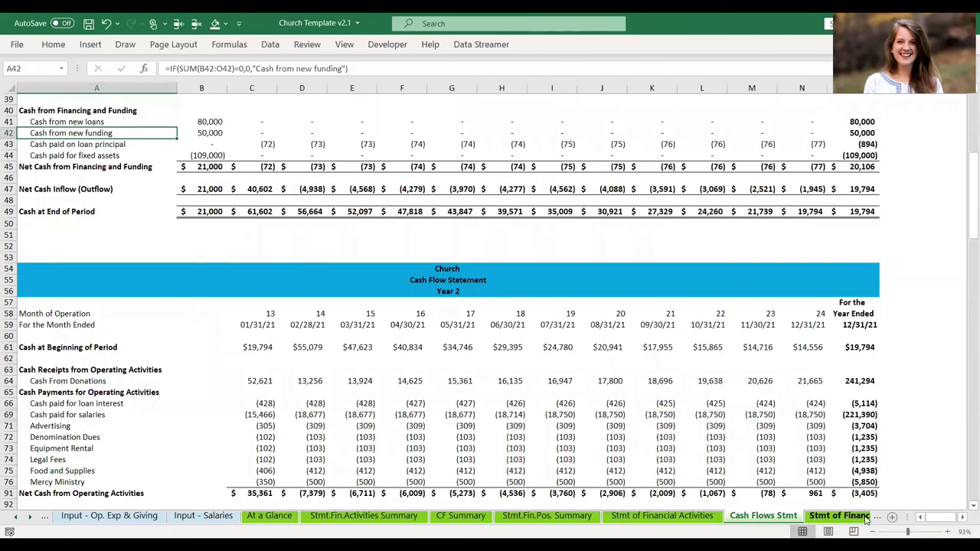
left_click(851, 516)
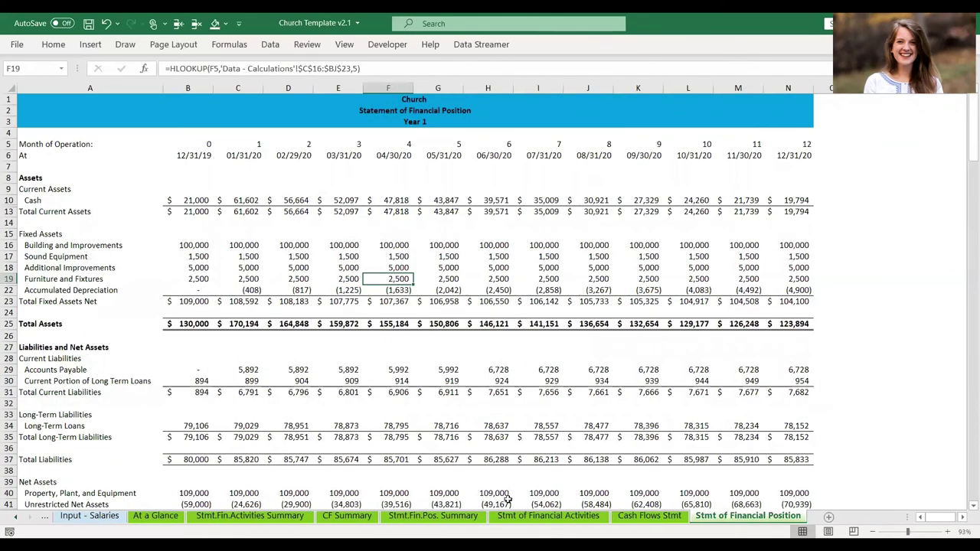
scroll(507, 521, "up", 5)
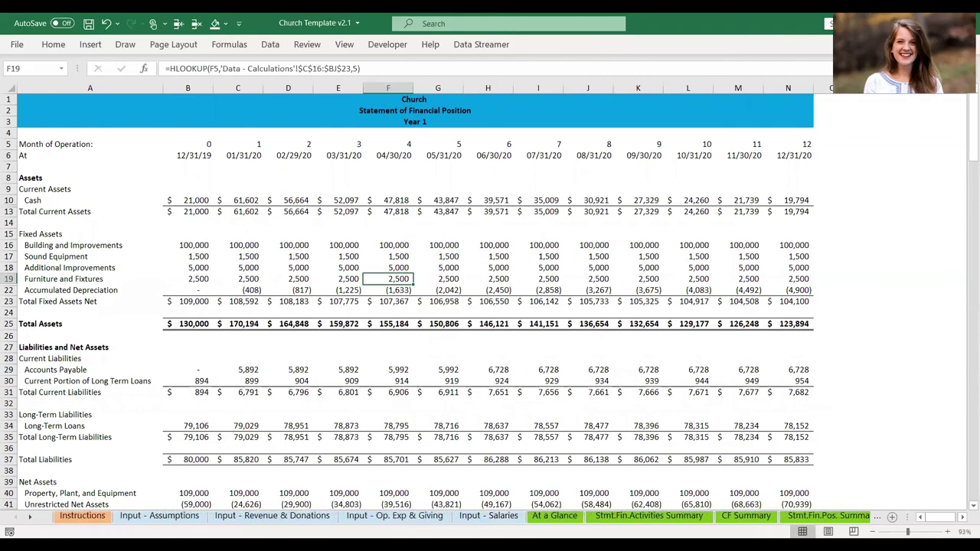
left_click(147, 518)
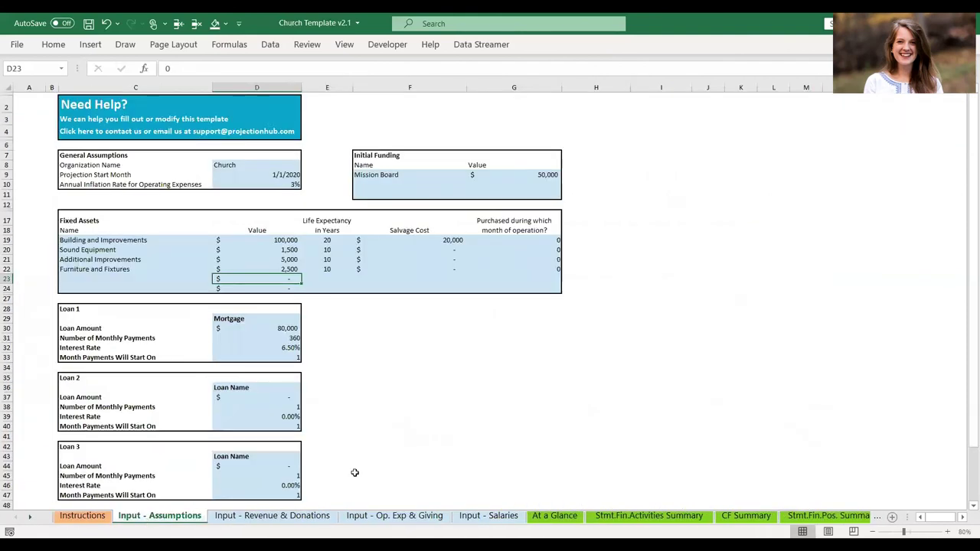